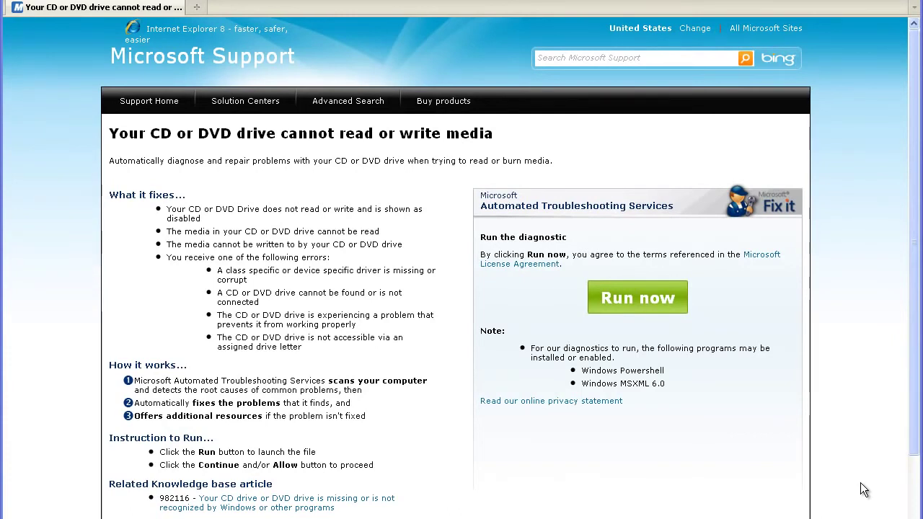
Step: Open My Computer and check it lists only hard disk and network drives, no CD/DVD drive
key("super")
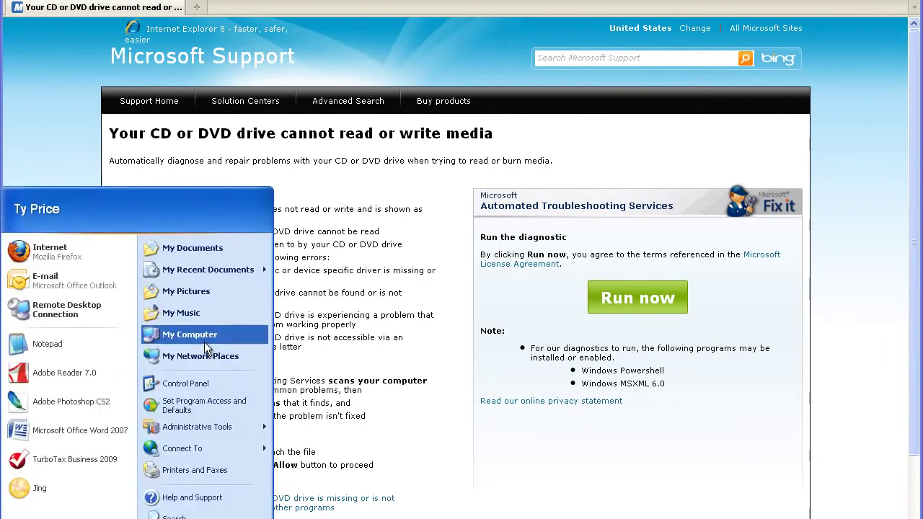
left_click(204, 340)
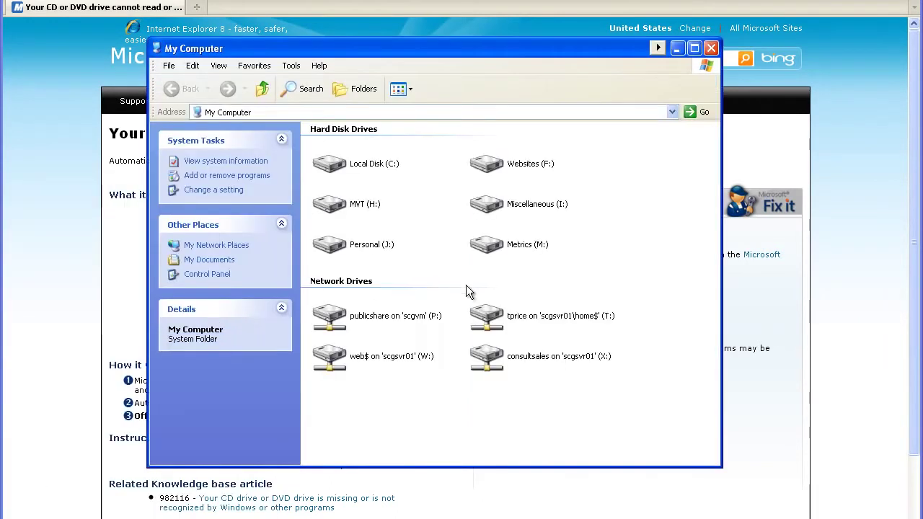
left_click_drag(650, 270, 326, 158)
left_click(445, 412)
Step: Close My Computer and open Computer Management via My Computer's Manage option
left_click(710, 47)
key("super")
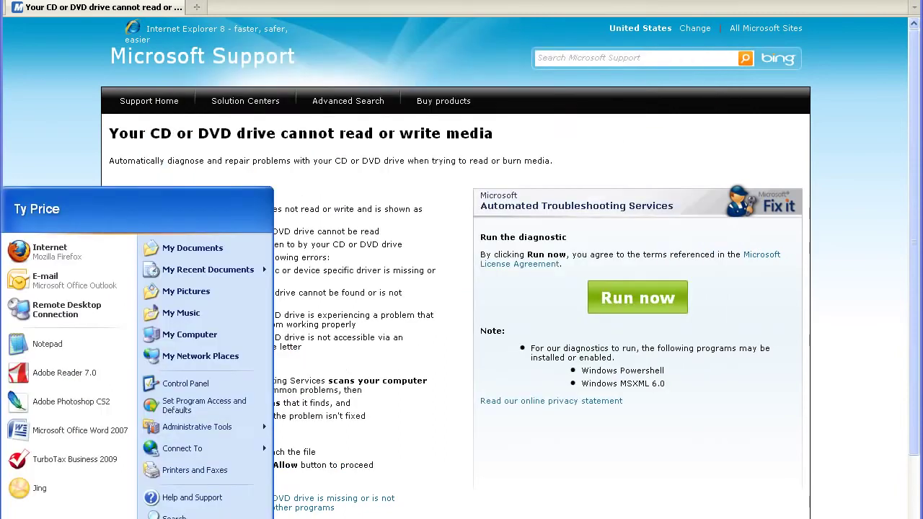
right_click(230, 337)
left_click(274, 380)
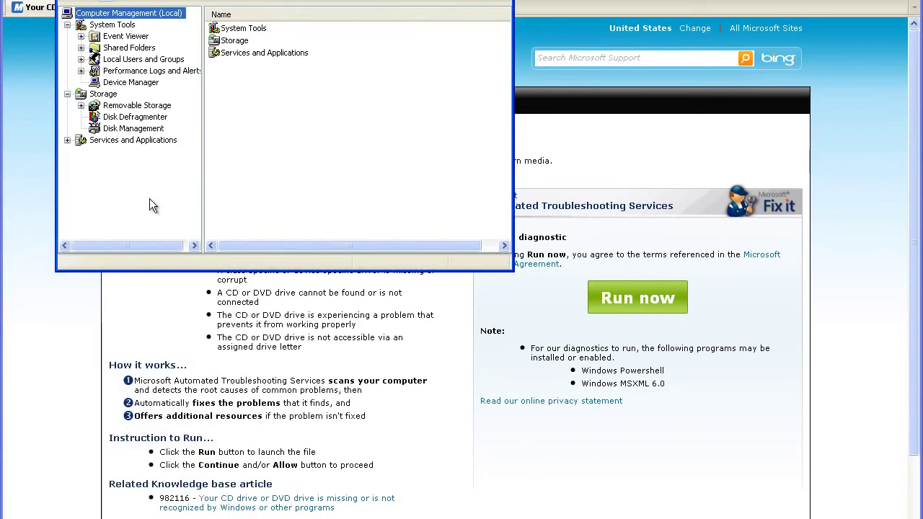
Step: In Device Manager, inspect the warning-flagged PHILIPS DVD8801 and SONY DDU1615 DVD drives
left_click(132, 83)
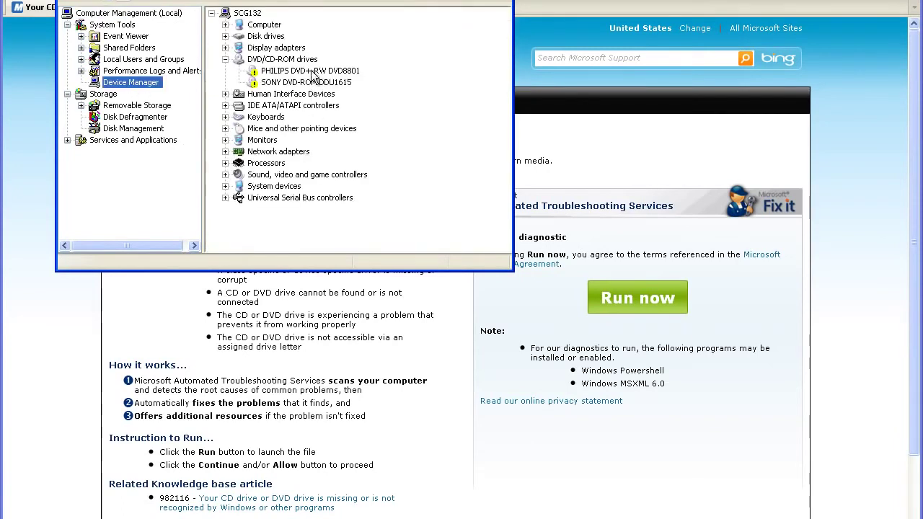
left_click(310, 72)
left_click(294, 83)
left_click(295, 72)
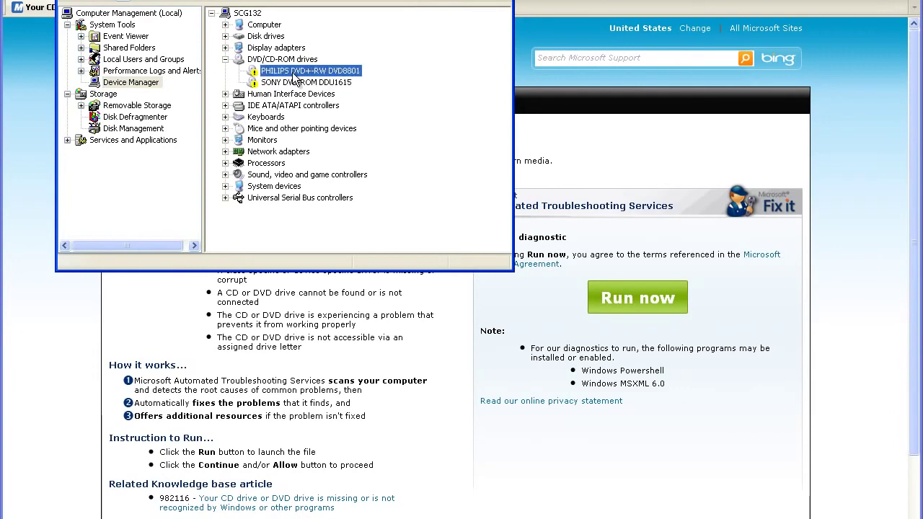
left_click(294, 83)
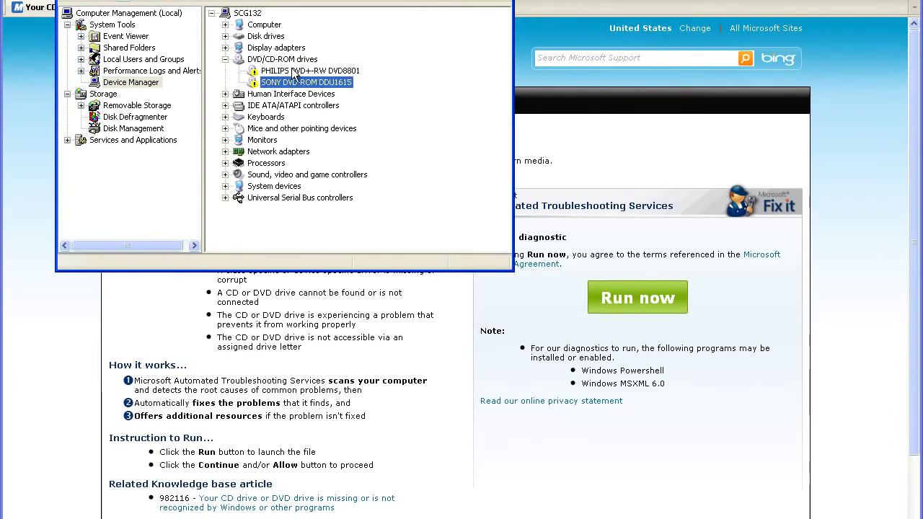
left_click(295, 72)
right_click(295, 83)
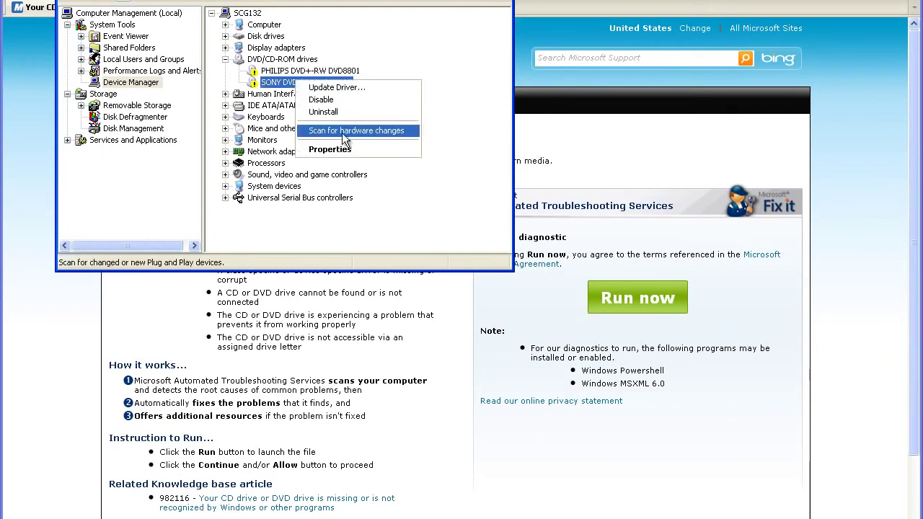
left_click(329, 149)
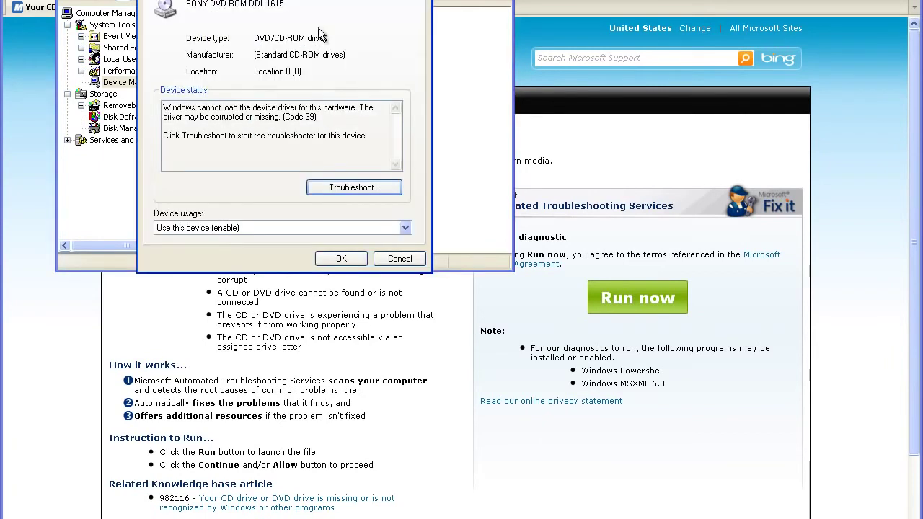
left_click(320, 1)
key("ctrl+shift+Tab")
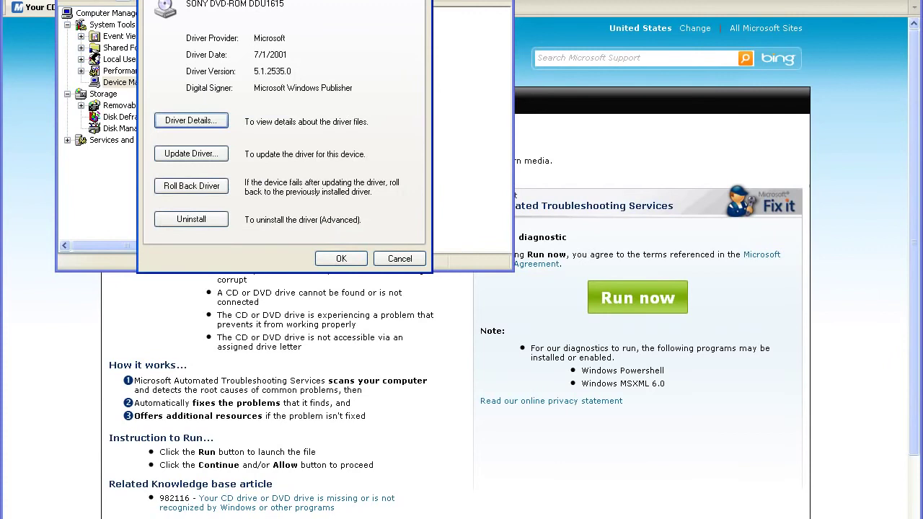
key("ctrl+shift+Tab")
key("ctrl+shift+Tab")
key("ctrl+shift+Tab")
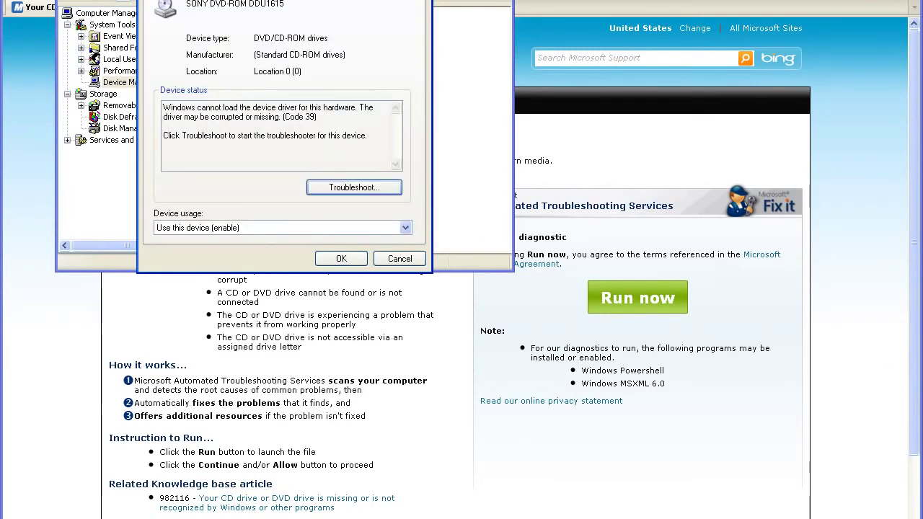
left_click_drag(177, 108, 356, 110)
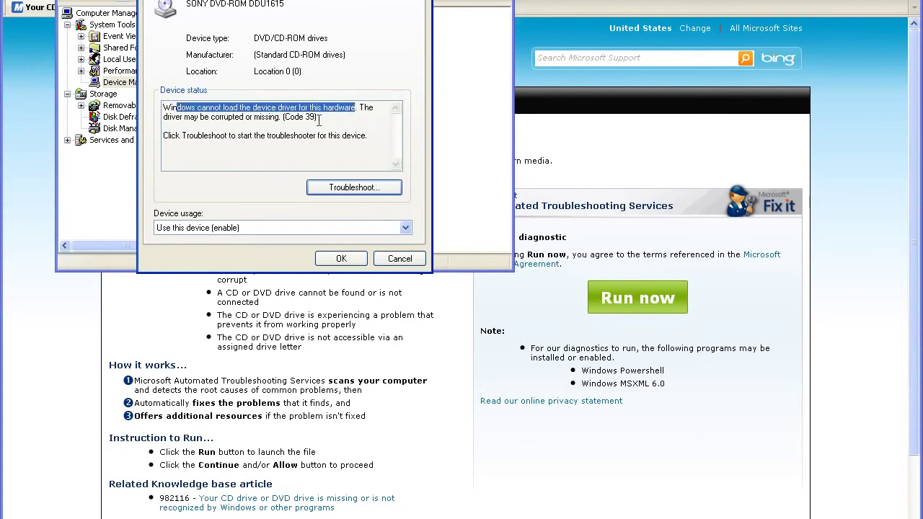
left_click_drag(300, 117, 168, 118)
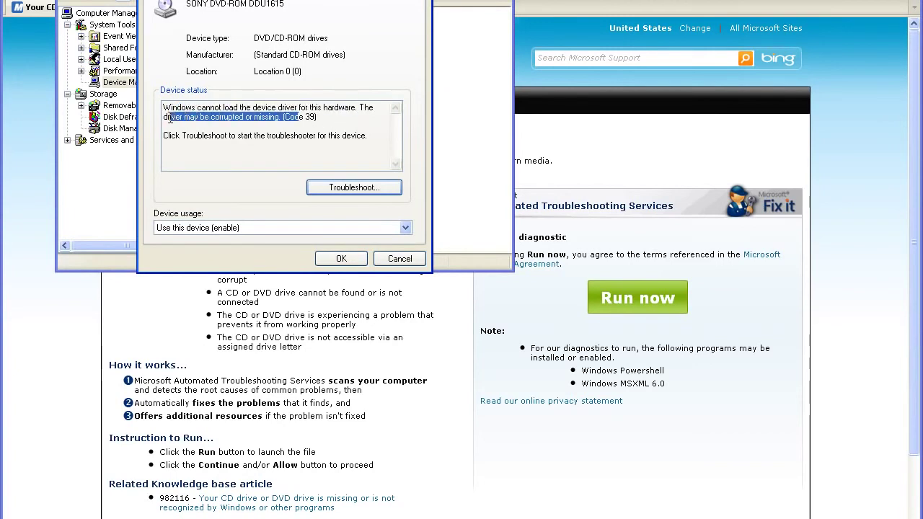
left_click(191, 116)
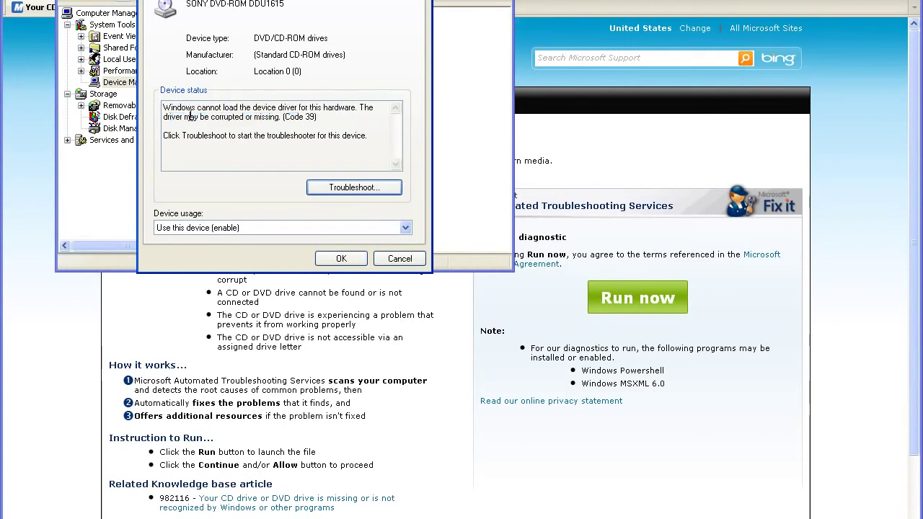
Step: Close the SONY DVD-ROM drive's properties window
left_click(397, 258)
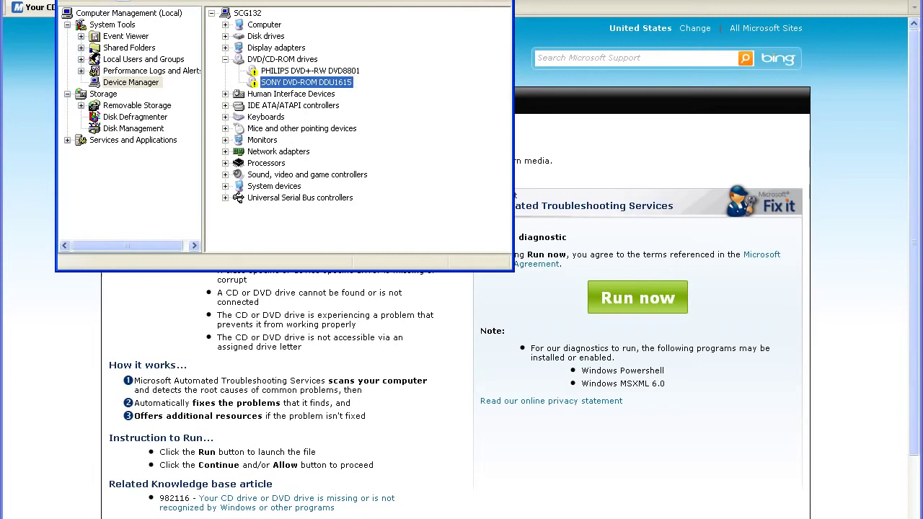
Step: Return to the 'Your CD or DVD drive cannot read or write media' Fix it page
key("alt+Tab")
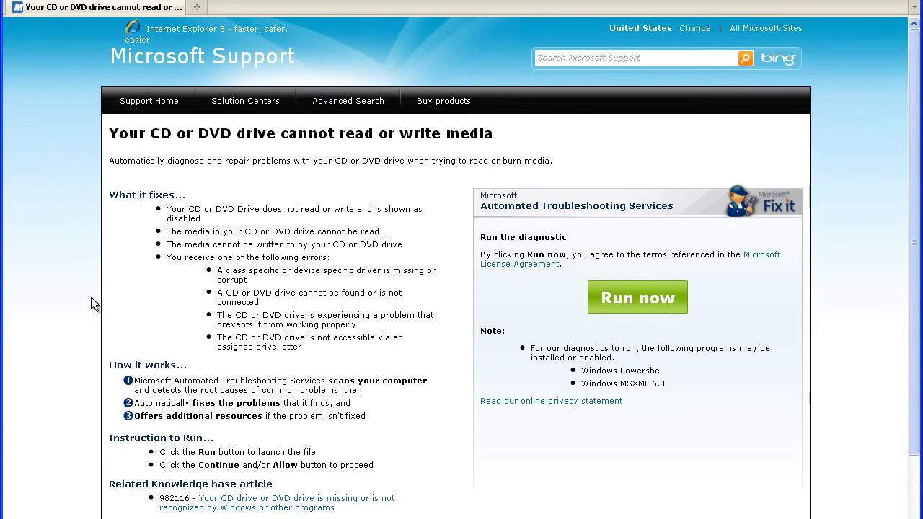
left_click_drag(155, 381, 261, 381)
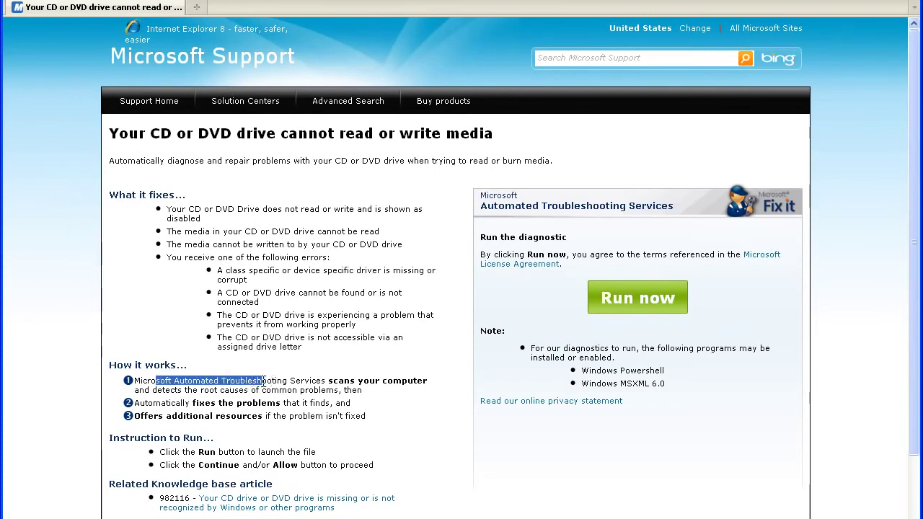
left_click(70, 334)
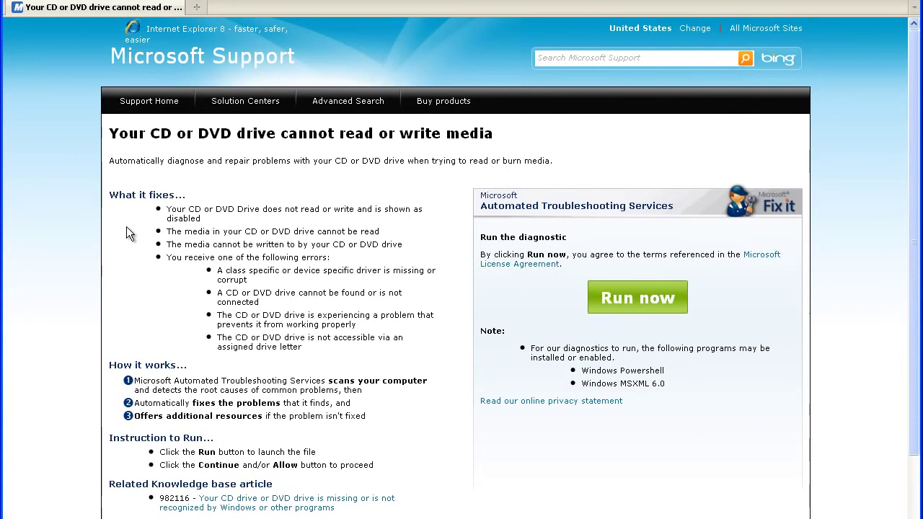
Step: Download Mats_Run.dvd.exe from the Fix it page and run it, accepting the security prompts
scroll(67, 336, "down", 2)
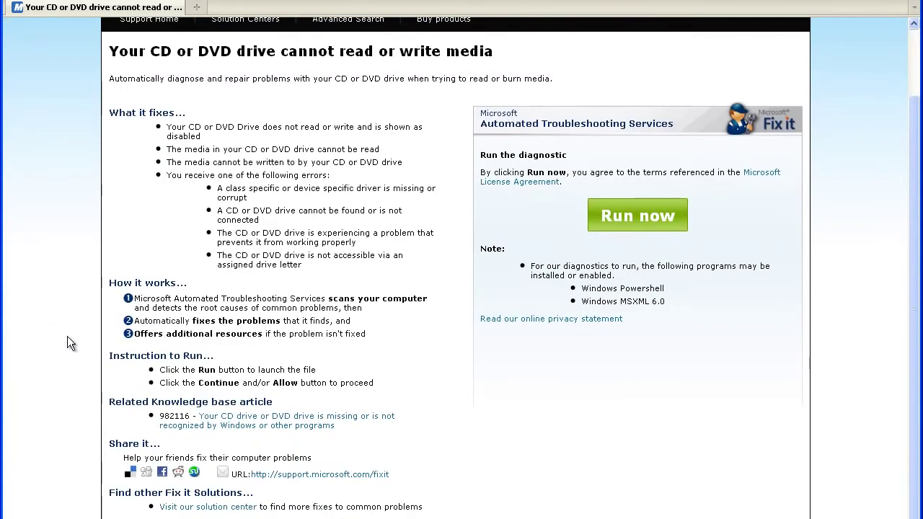
left_click(660, 218)
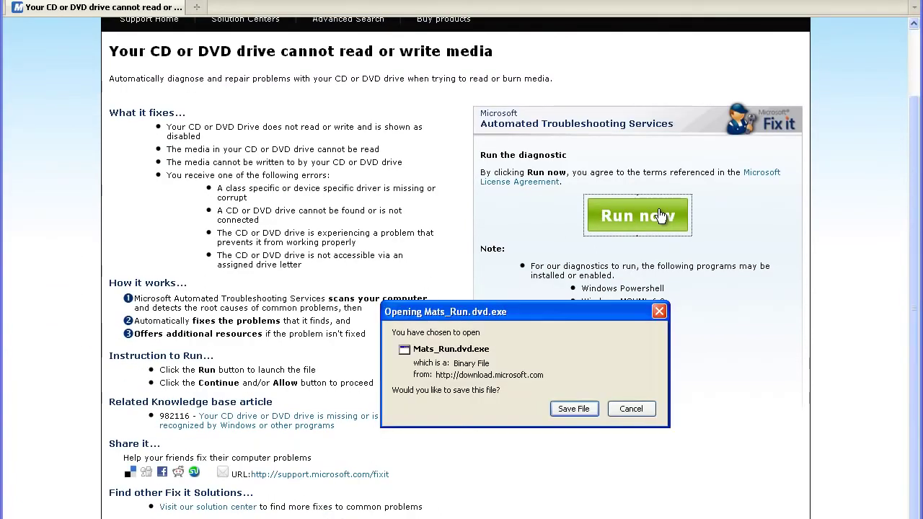
left_click(583, 407)
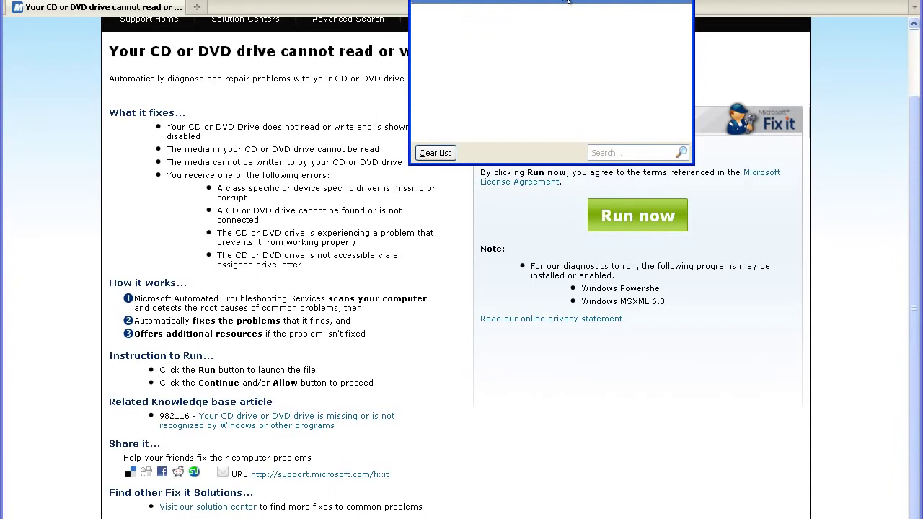
double_click(509, 108)
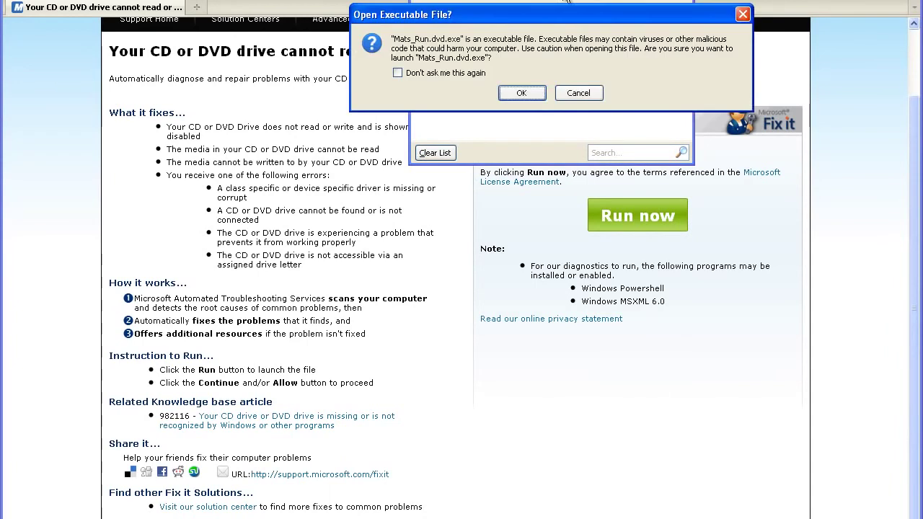
left_click(521, 93)
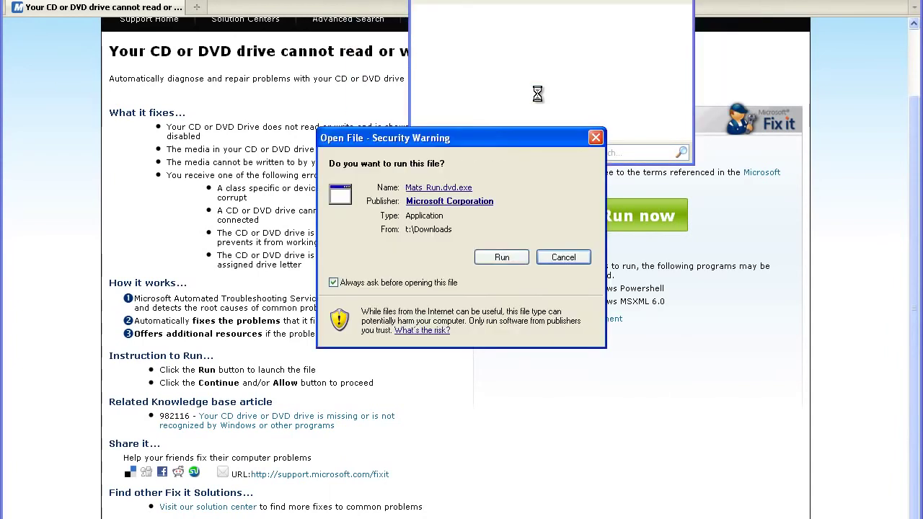
left_click(501, 259)
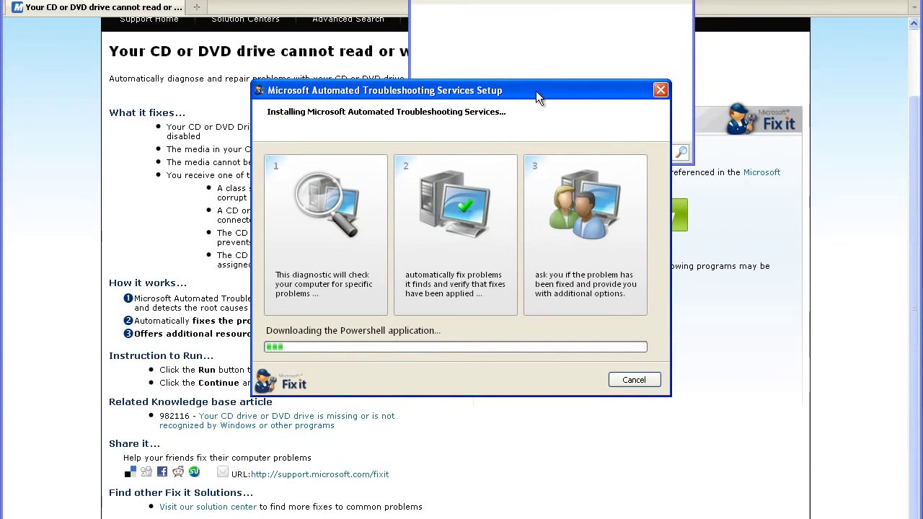
Step: Move the setup window higher while Powershell installs and the CD/DVD diagnostic loads
left_click_drag(535, 91, 624, 7)
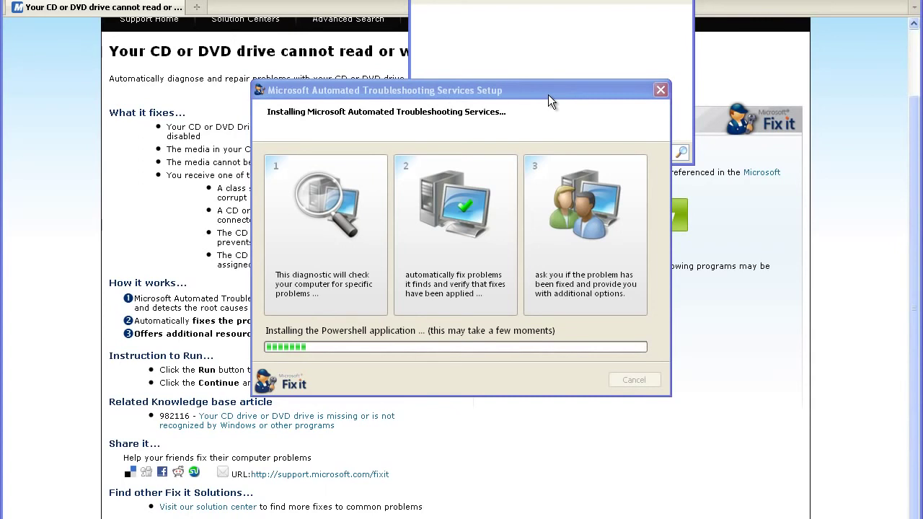
left_click_drag(548, 94, 637, 0)
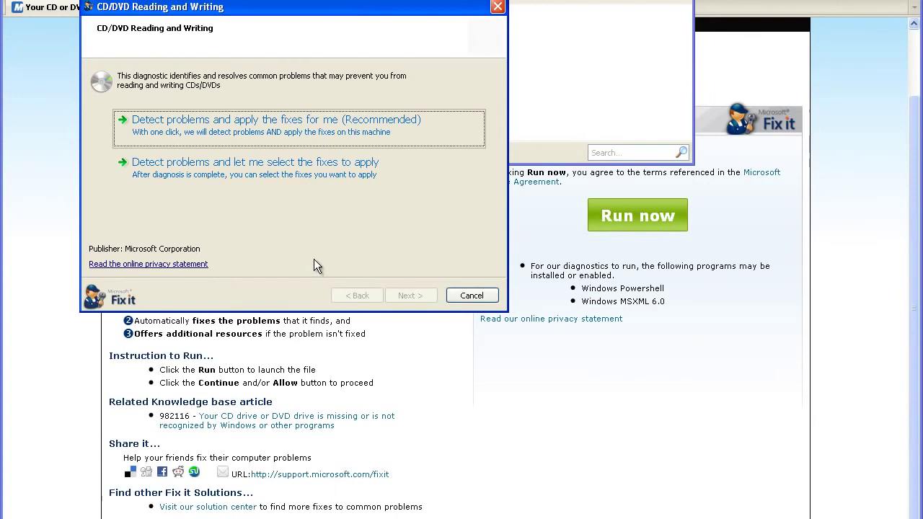
Step: Choose 'Detect problems and apply the fixes for me (Recommended)', then 'Read a CD/DVD'
left_click(343, 127)
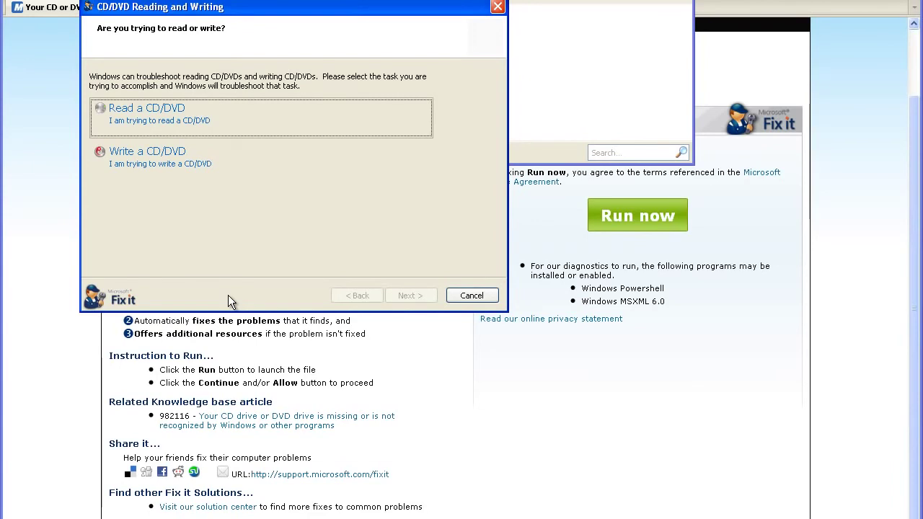
left_click(213, 115)
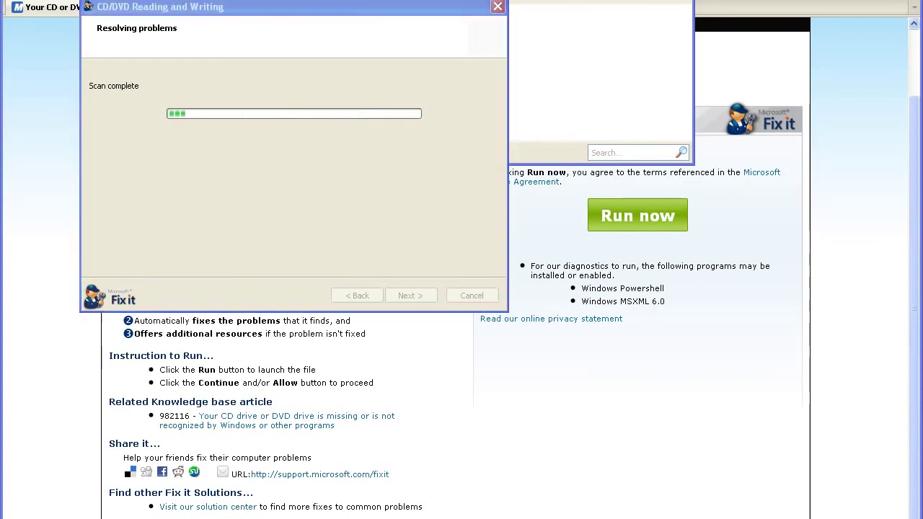
Step: Check My Computer shows both DVD Drive (D:) and DVD-RW Drive (E:), then close it
key("super")
left_click(218, 339)
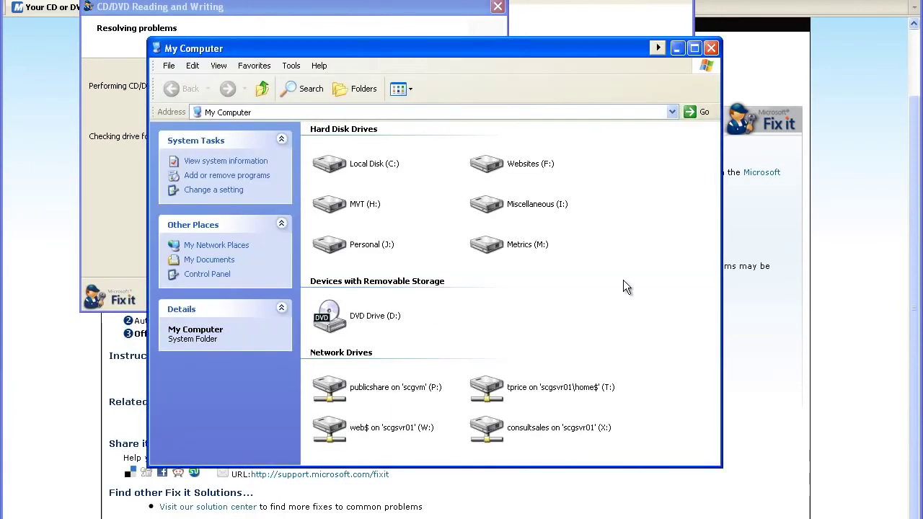
left_click_drag(473, 54, 653, 130)
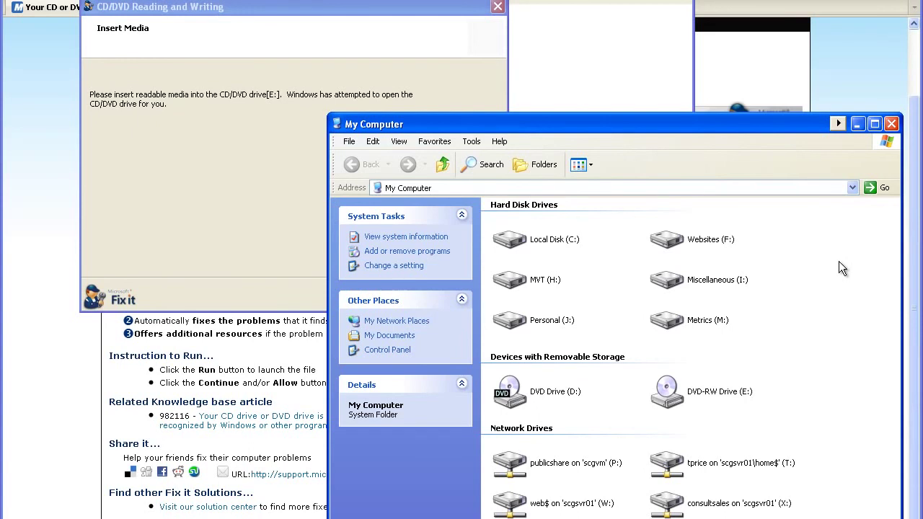
left_click(892, 124)
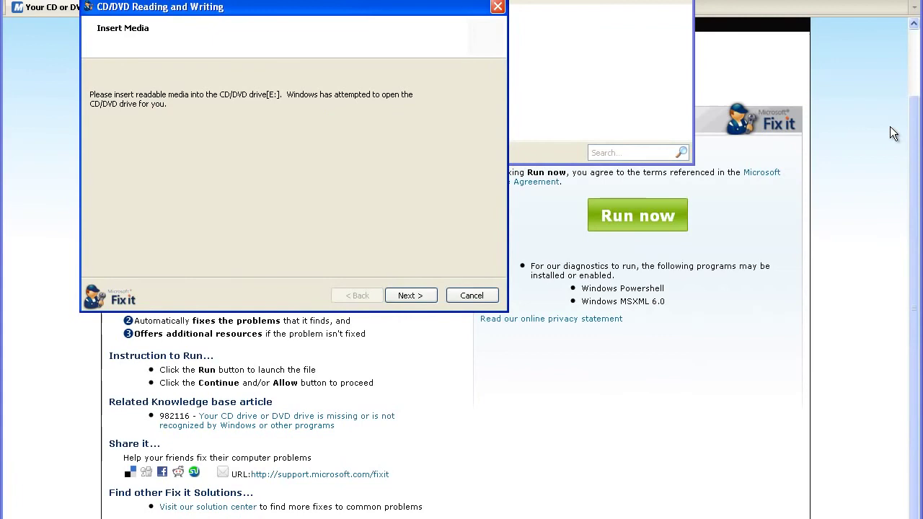
Step: Drag the Insert Media wizard to the lower right of the screen
left_click_drag(427, 16, 739, 254)
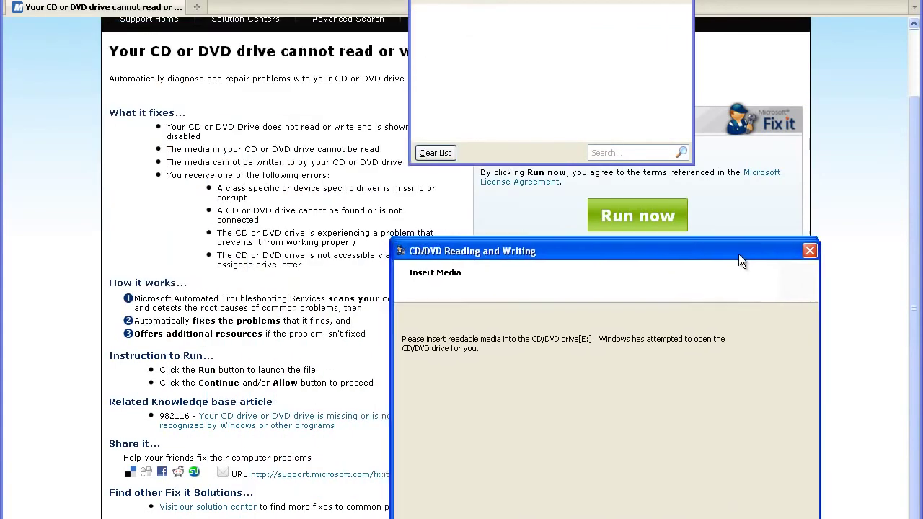